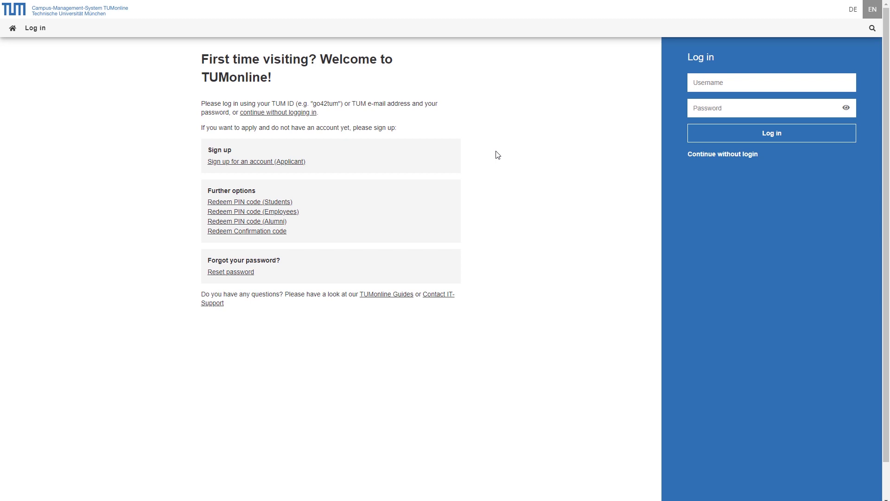
Log in to TUMonline with the student username and password
{"action": "left_click", "coordinate": [742, 86]}
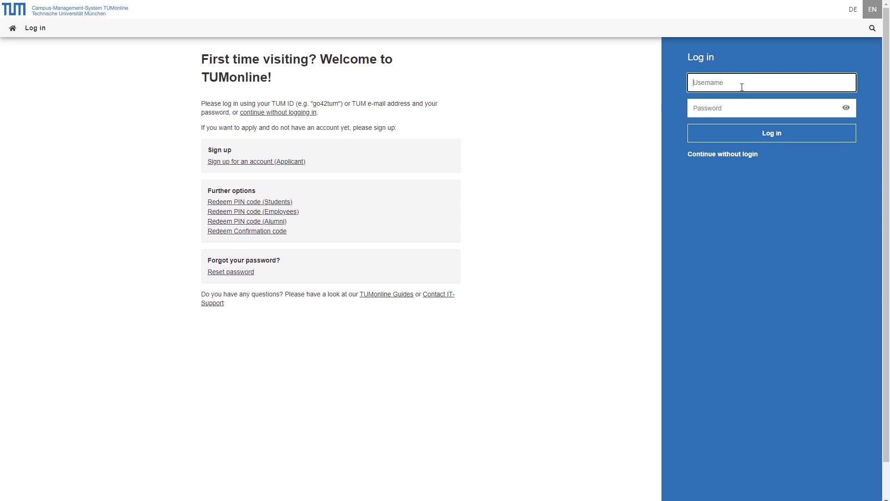
{"action": "type", "text": "test"}
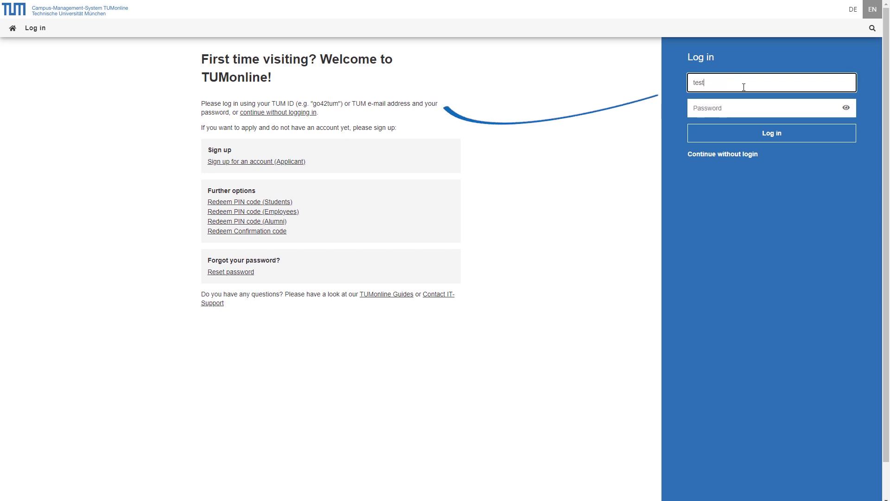
{"action": "type", "text": "1214"}
{"action": "key", "text": "Tab"}
{"action": "type", "text": "t"}
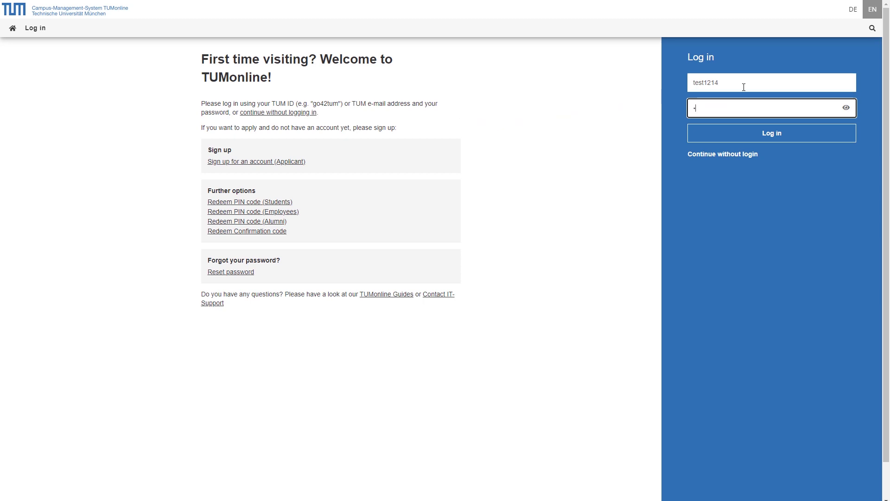
{"action": "type", "text": "est12345678"}
{"action": "left_click", "coordinate": [791, 136]}
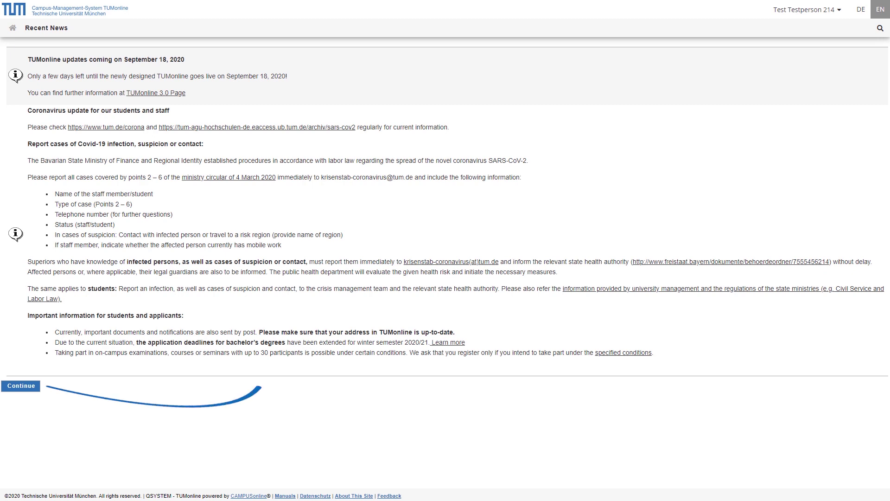
Continue past Recent News to the home page and open the 2020 W Courses list
{"action": "left_click", "coordinate": [31, 389]}
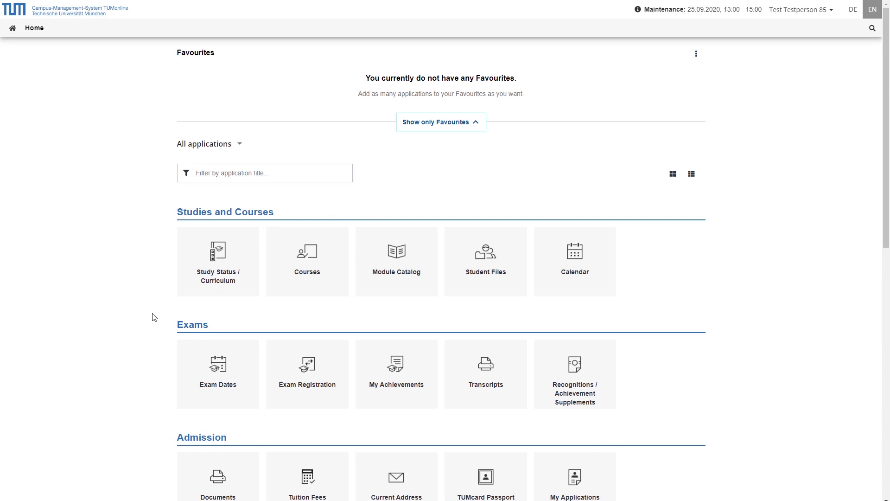
{"action": "left_click", "coordinate": [312, 298]}
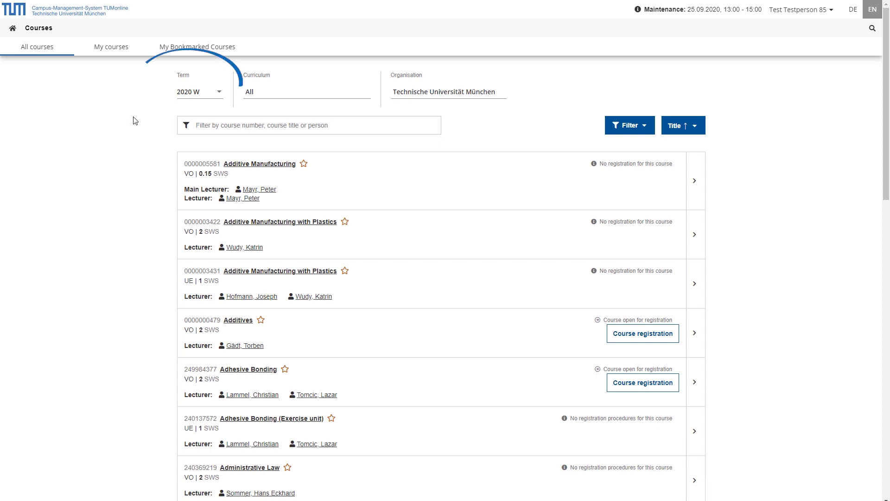
{"action": "left_click", "coordinate": [214, 94]}
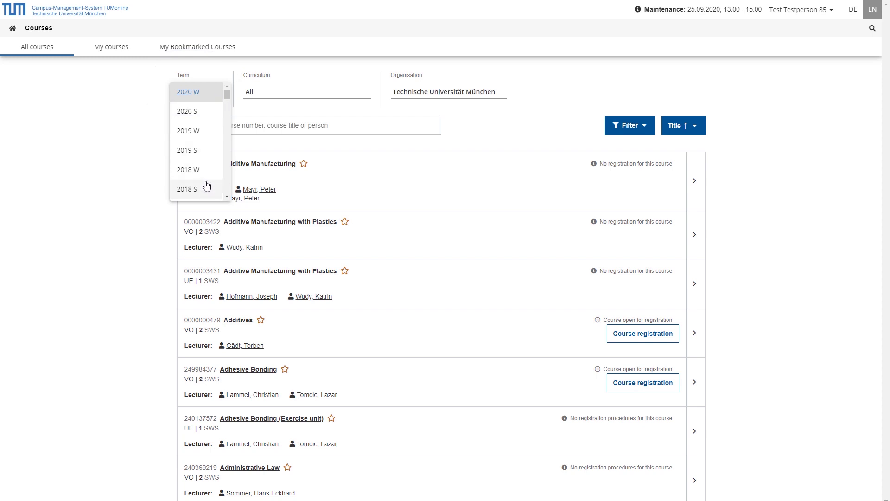
{"action": "left_click", "coordinate": [209, 96]}
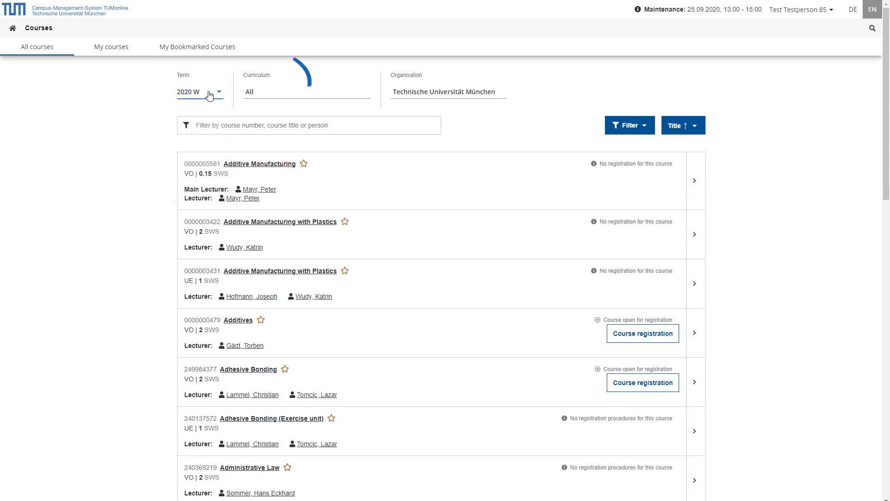
{"action": "left_click", "coordinate": [343, 92]}
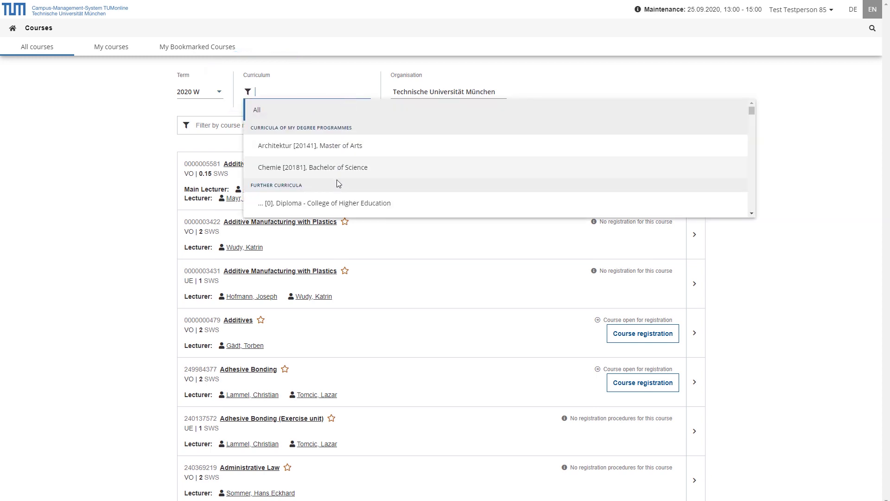
{"action": "left_click", "coordinate": [338, 75]}
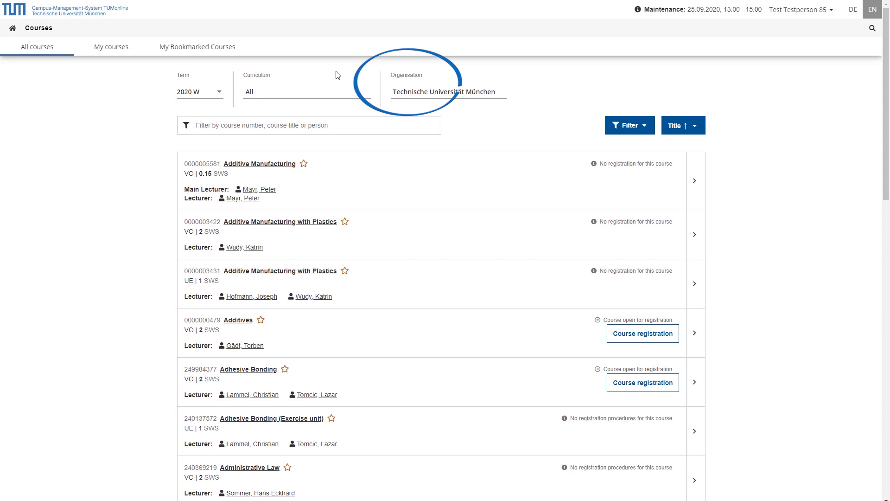
{"action": "left_click", "coordinate": [485, 91]}
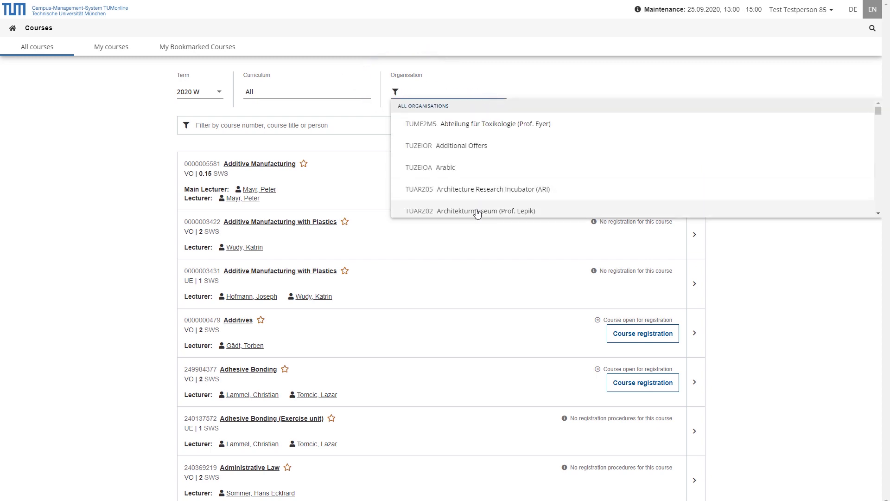
{"action": "left_click", "coordinate": [471, 64]}
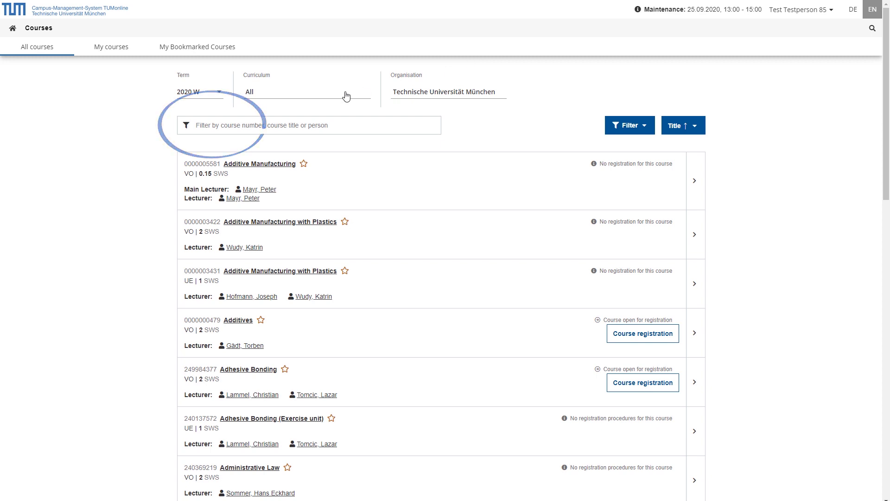
{"action": "left_click", "coordinate": [206, 127]}
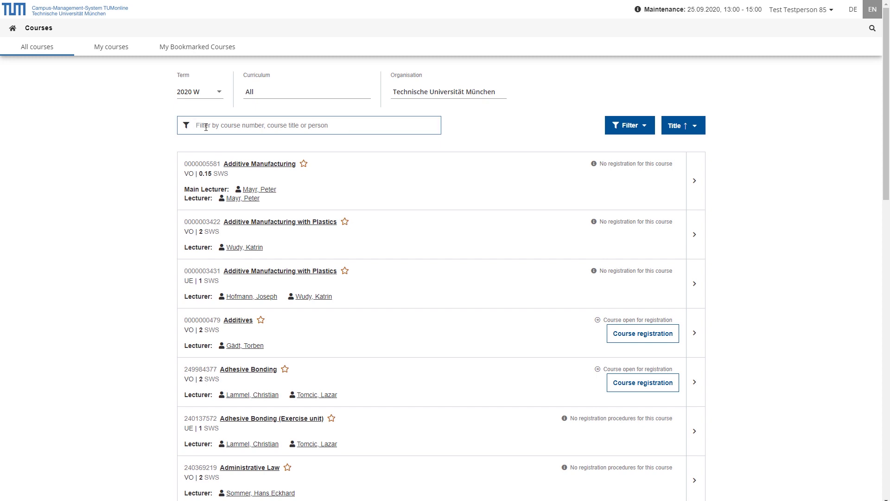
{"action": "type", "text": "electronic"}
{"action": "left_click", "coordinate": [438, 130]}
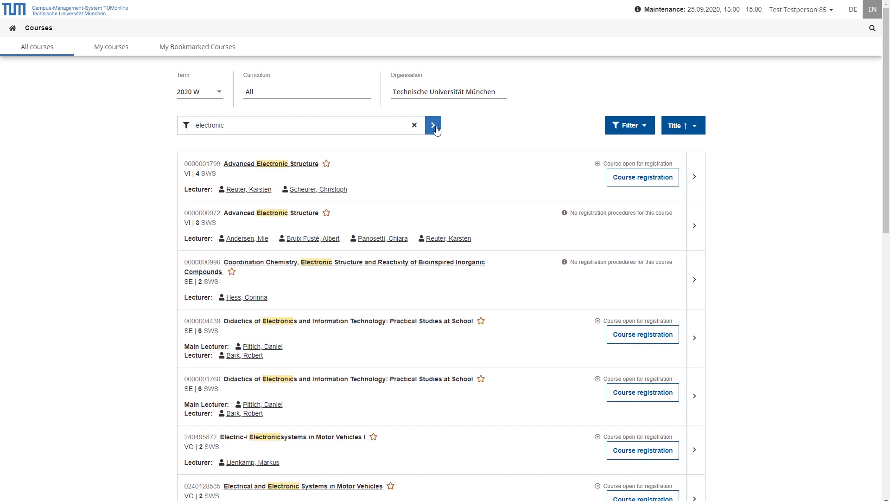
{"action": "left_click", "coordinate": [413, 126]}
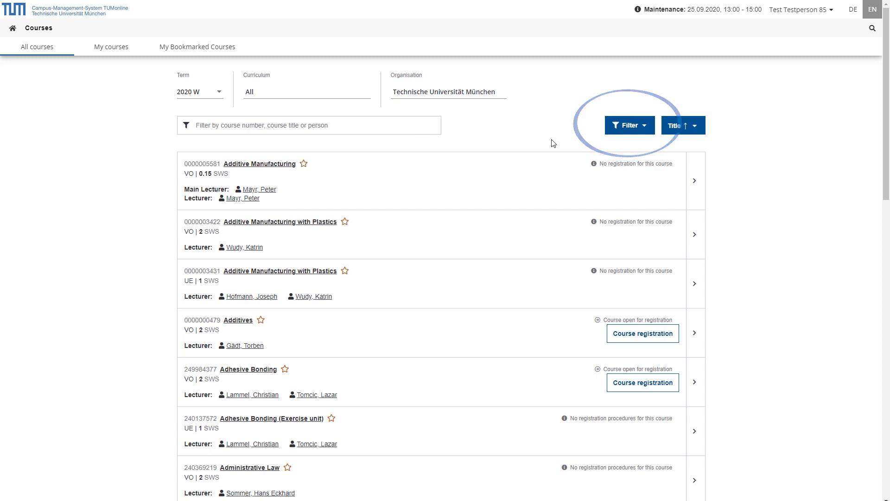
{"action": "left_click", "coordinate": [646, 128]}
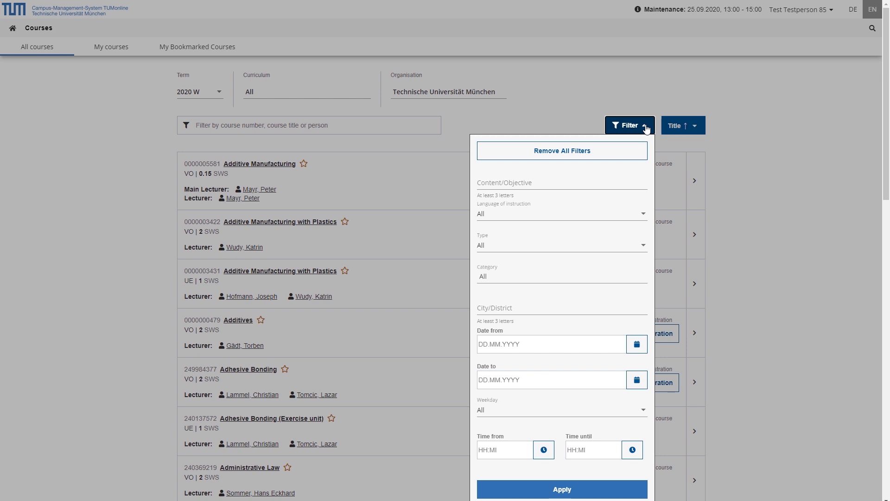
{"action": "left_click", "coordinate": [645, 107]}
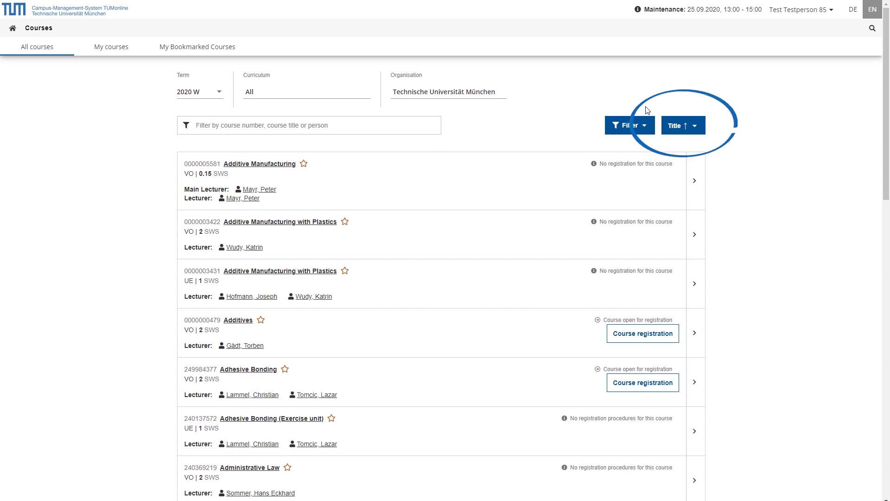
Show the Title sort options for the course list
{"action": "left_click", "coordinate": [696, 131]}
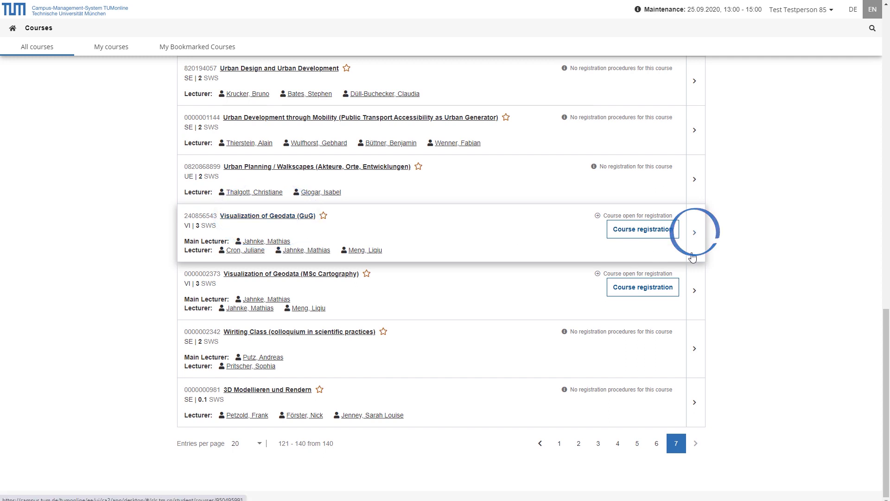
Open Visualization of Geodata (GuG) and review its Description and Dates and Groups sections
{"action": "left_click", "coordinate": [694, 232]}
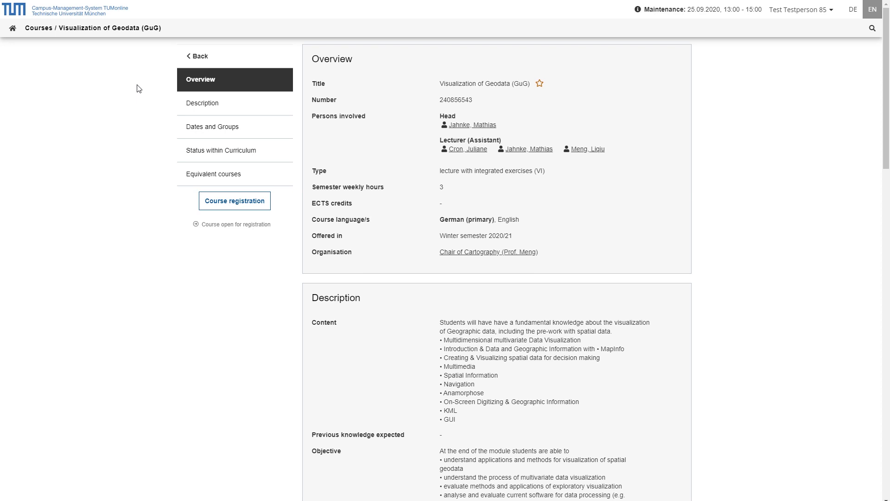
{"action": "left_click", "coordinate": [263, 110]}
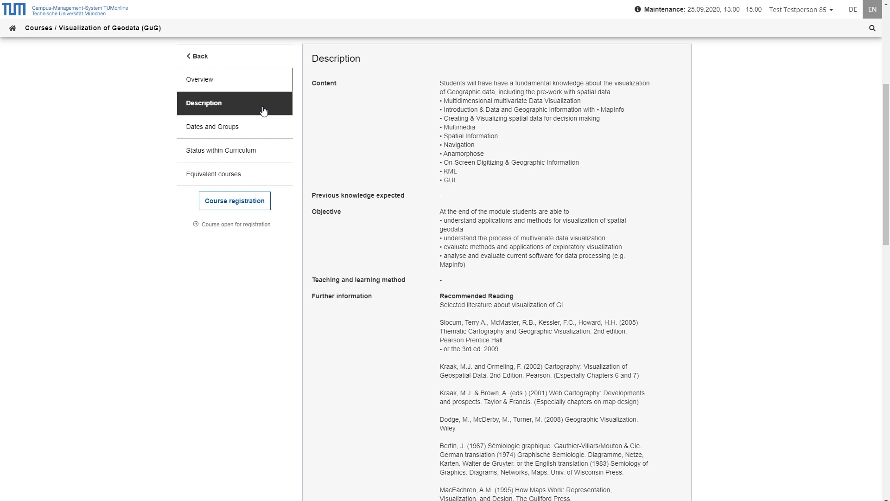
{"action": "left_click", "coordinate": [264, 135]}
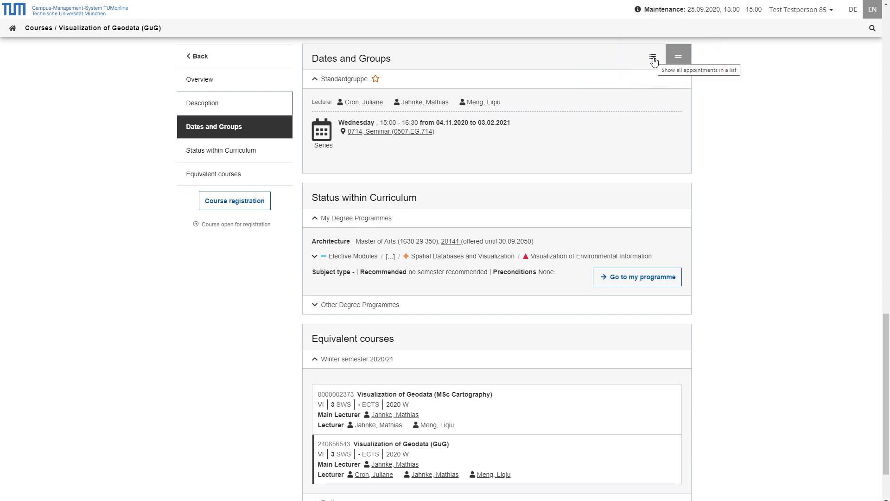
List all Wednesday appointments individually, then jump to Status within Curriculum
{"action": "left_click", "coordinate": [653, 58]}
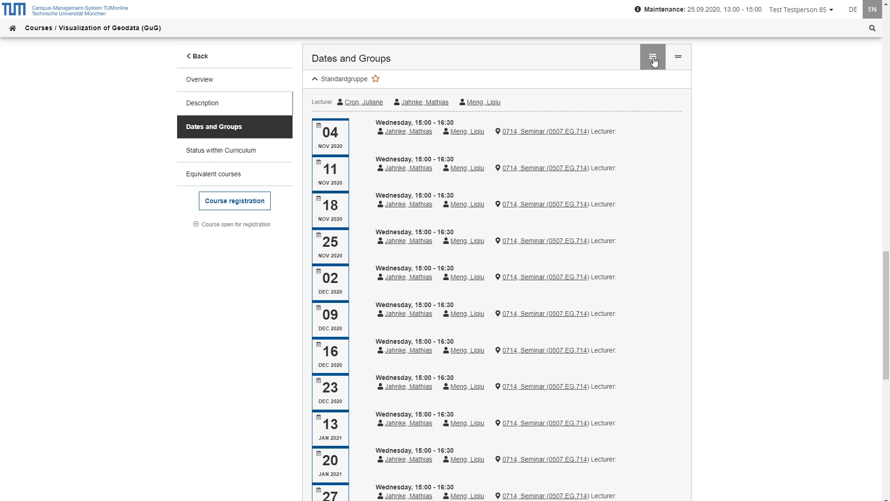
{"action": "left_click", "coordinate": [273, 154]}
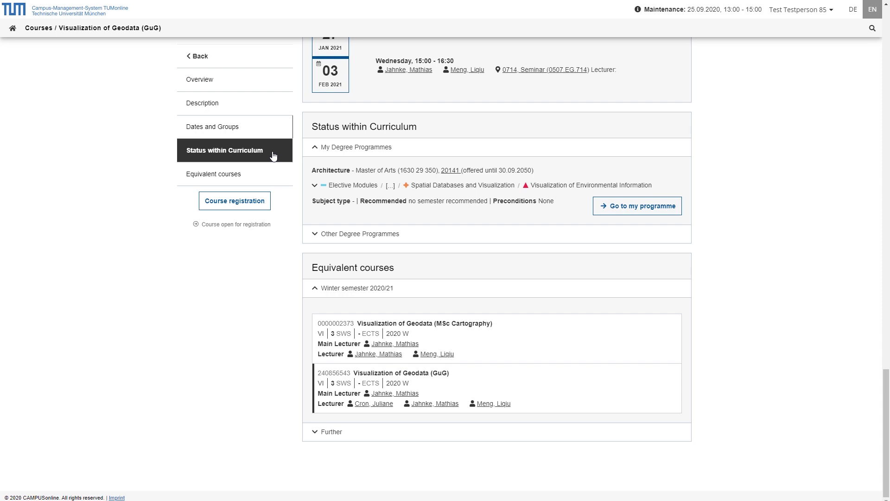
{"action": "left_click", "coordinate": [446, 171]}
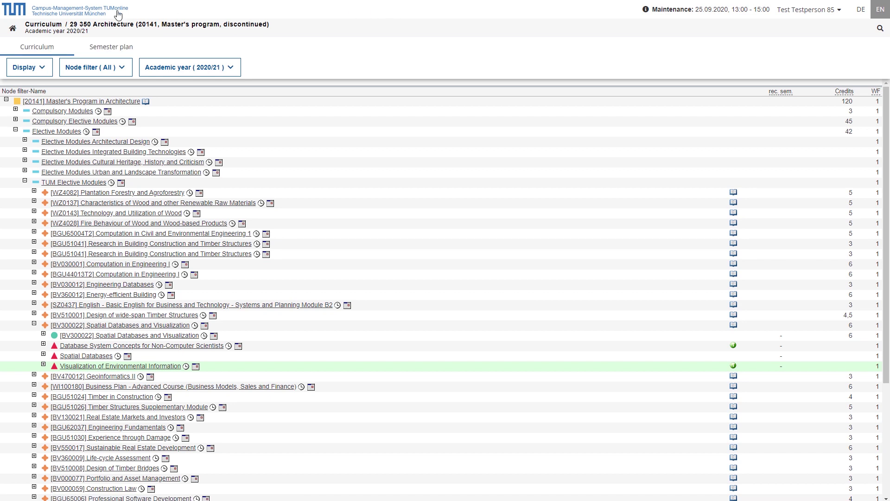
{"action": "key", "text": "alt+Left"}
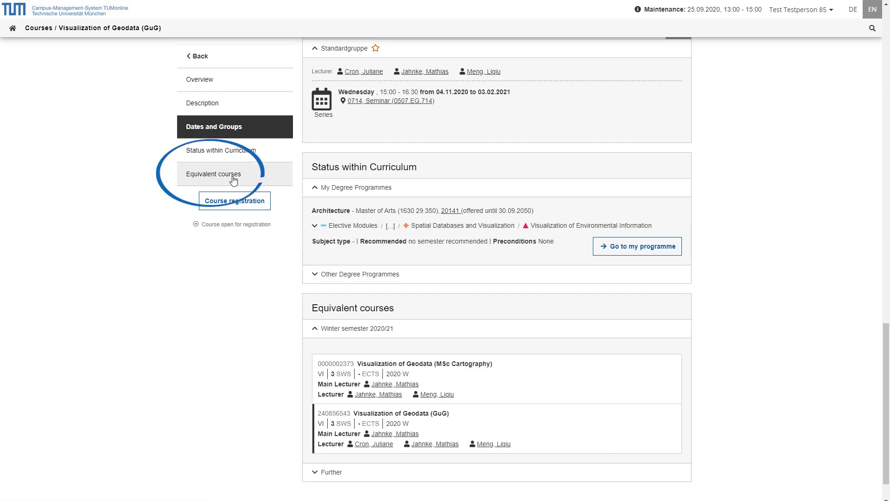
Jump to the Equivalent courses section of Visualization of Geodata (GuG)
{"action": "left_click", "coordinate": [283, 182]}
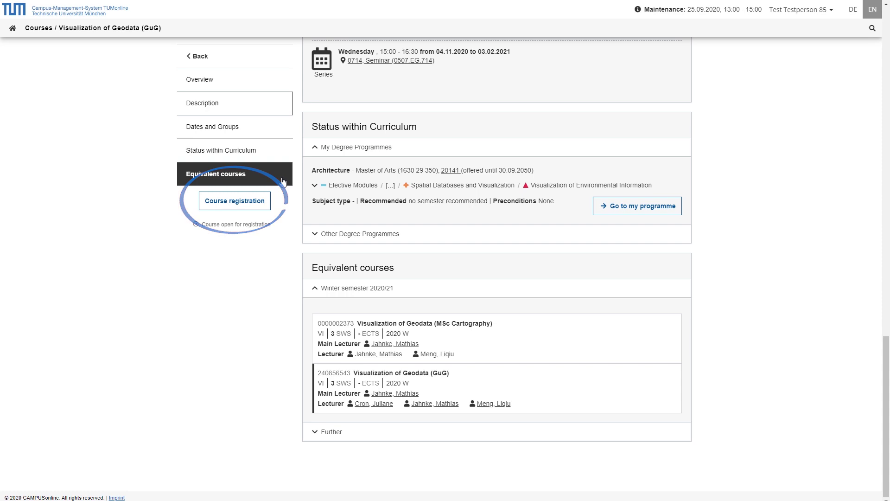
Start the course registration to reach the study programme and group selection
{"action": "left_click", "coordinate": [250, 210]}
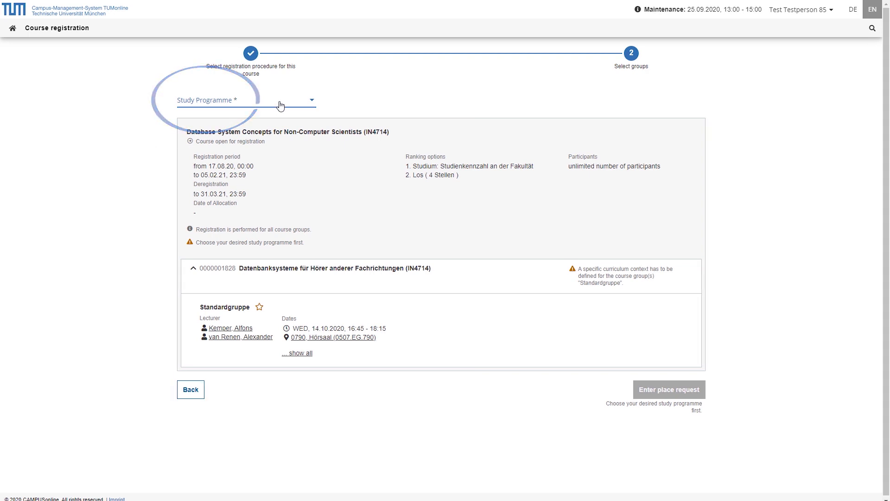
Request places in both Computational Acoustics Standardgruppe groups under Architektur, first group preferred
{"action": "left_click", "coordinate": [280, 103]}
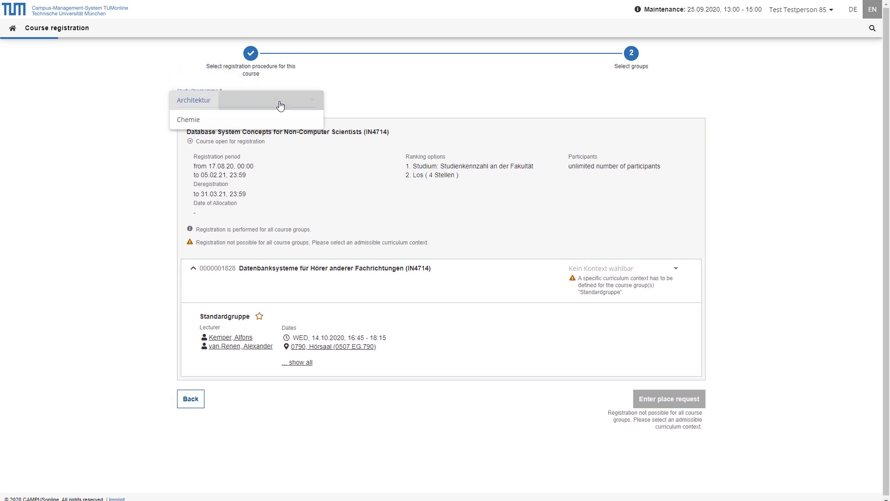
{"action": "left_click", "coordinate": [279, 104]}
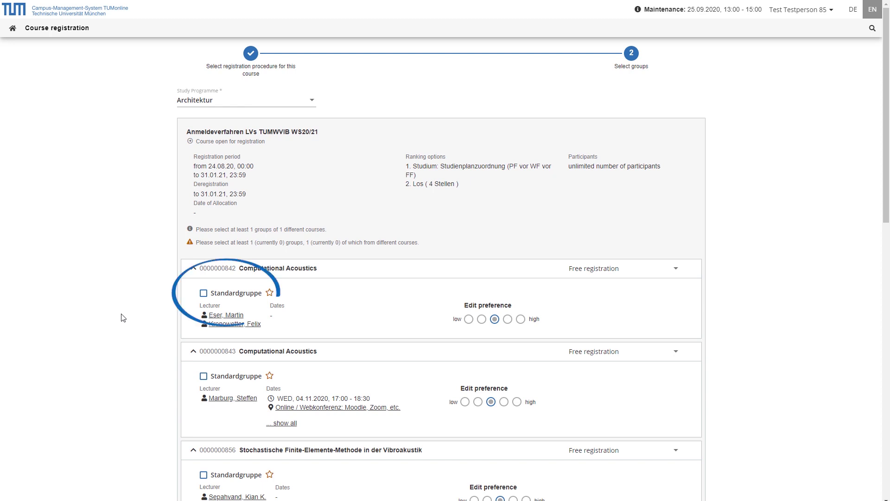
{"action": "left_click", "coordinate": [203, 292]}
{"action": "left_click", "coordinate": [203, 362]}
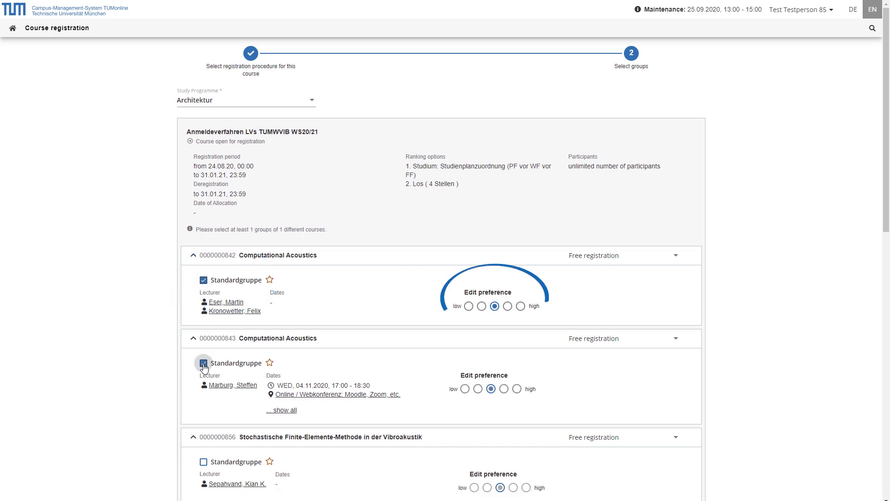
{"action": "left_click", "coordinate": [520, 307]}
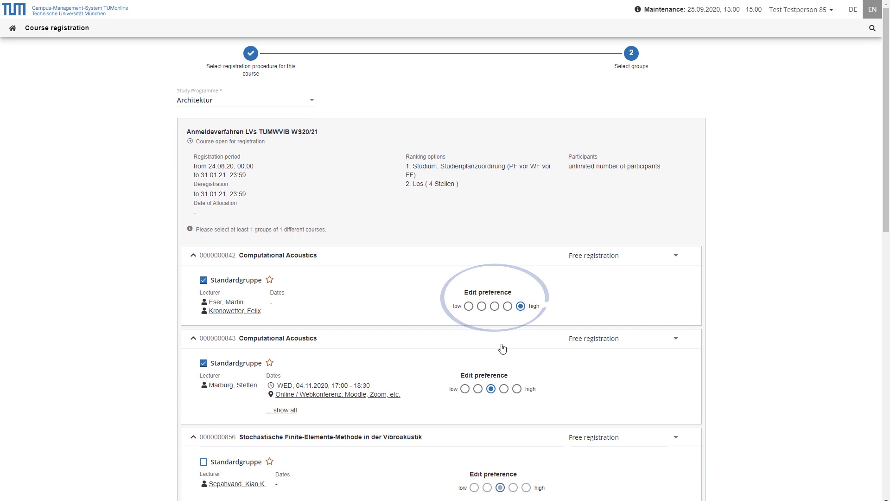
{"action": "left_click", "coordinate": [478, 389]}
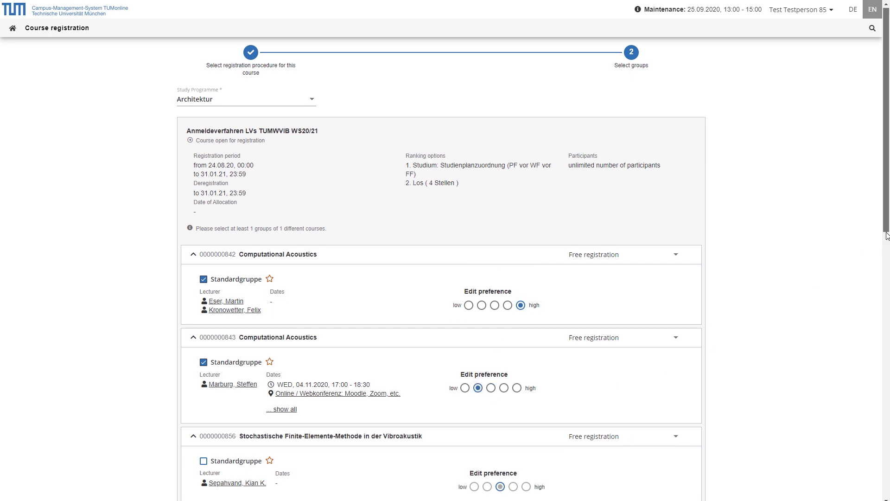
{"action": "left_click_drag", "start_coordinate": [886, 223], "coordinate": [886, 480]}
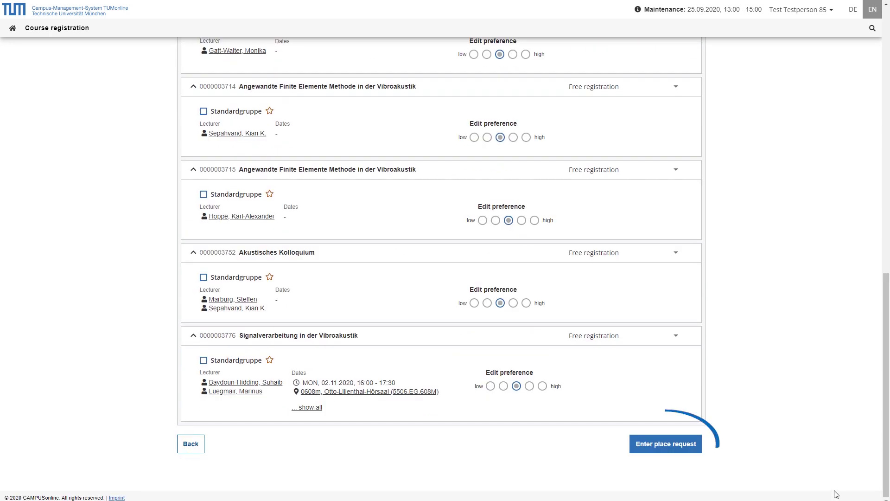
{"action": "left_click", "coordinate": [665, 448]}
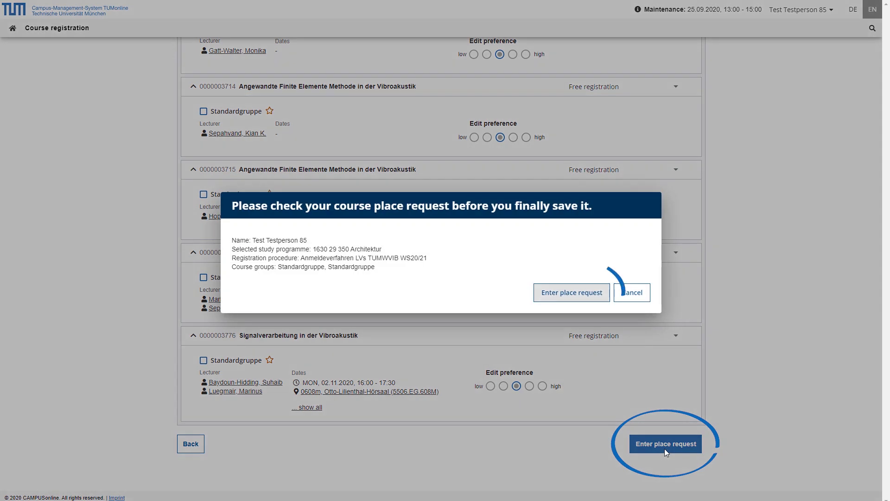
Confirm and save the place request in the confirmation dialog
{"action": "left_click", "coordinate": [585, 300]}
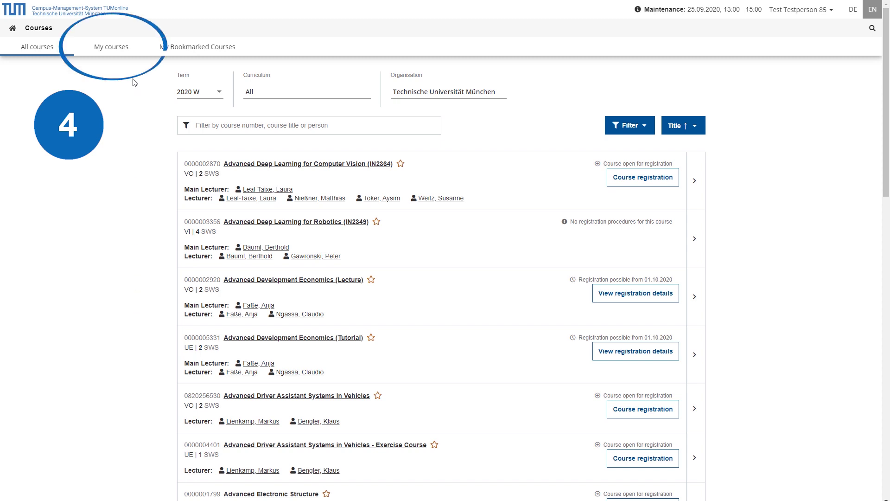
Review My courses and the four bookmarked courses with their notification options, then open the calendar
{"action": "left_click", "coordinate": [131, 60]}
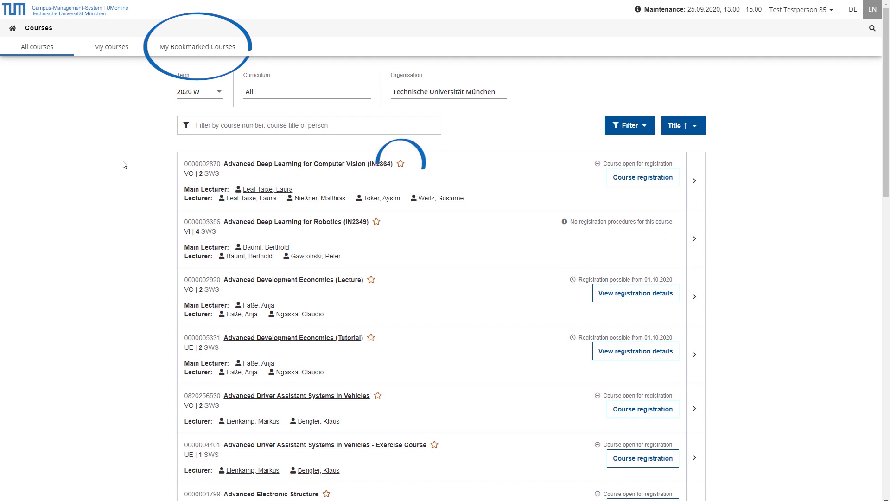
{"action": "left_click", "coordinate": [189, 55]}
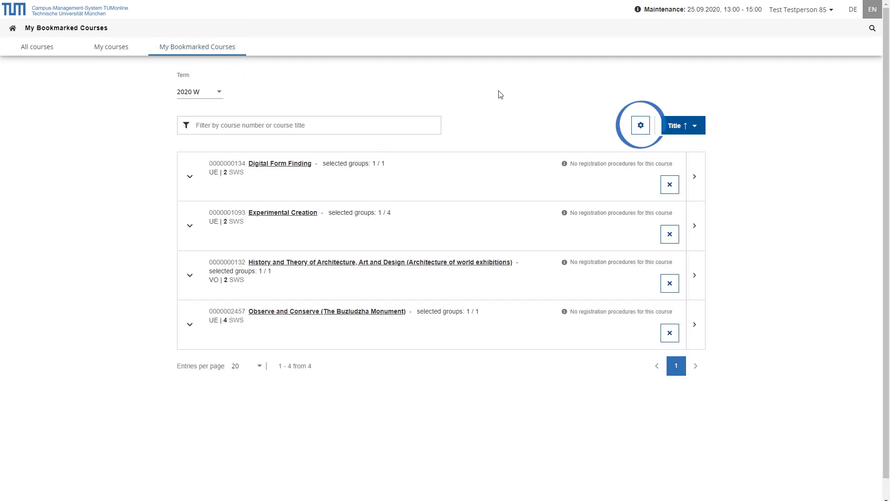
{"action": "left_click", "coordinate": [639, 126]}
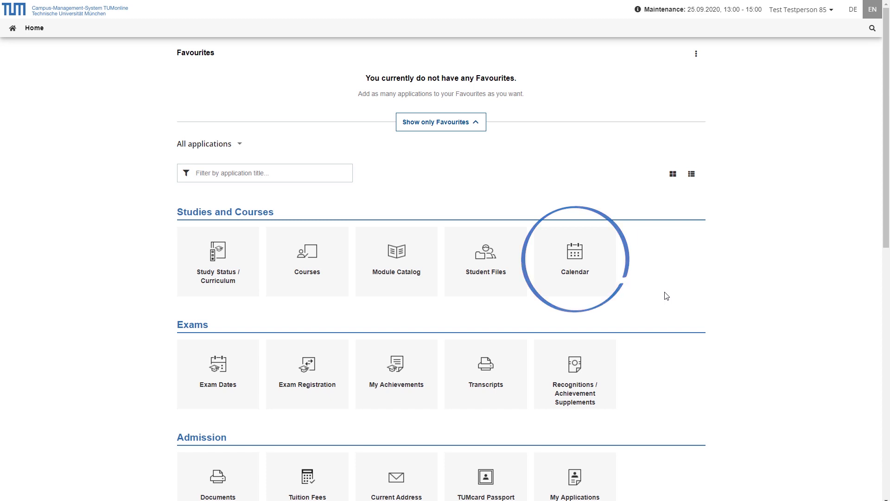
{"action": "left_click", "coordinate": [586, 295]}
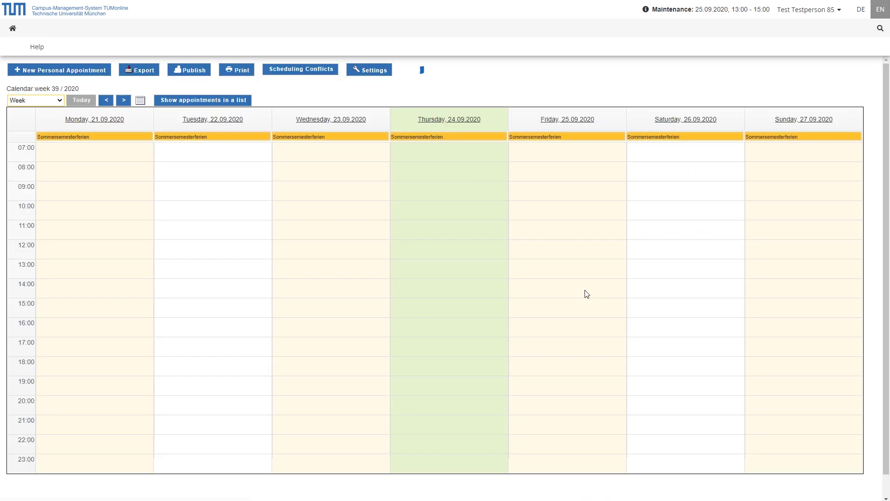
Open the 'Calendar - personal settings' dialog showing the Monday-Sunday week view and status options
{"action": "left_click", "coordinate": [380, 72]}
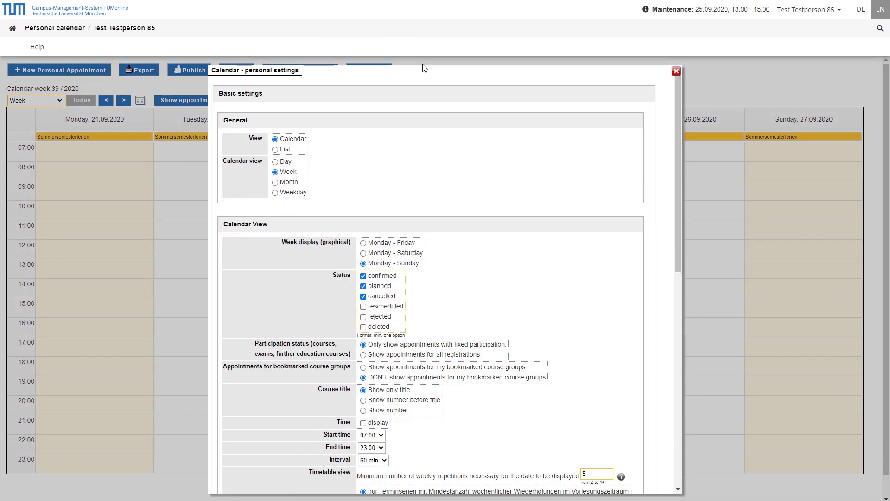